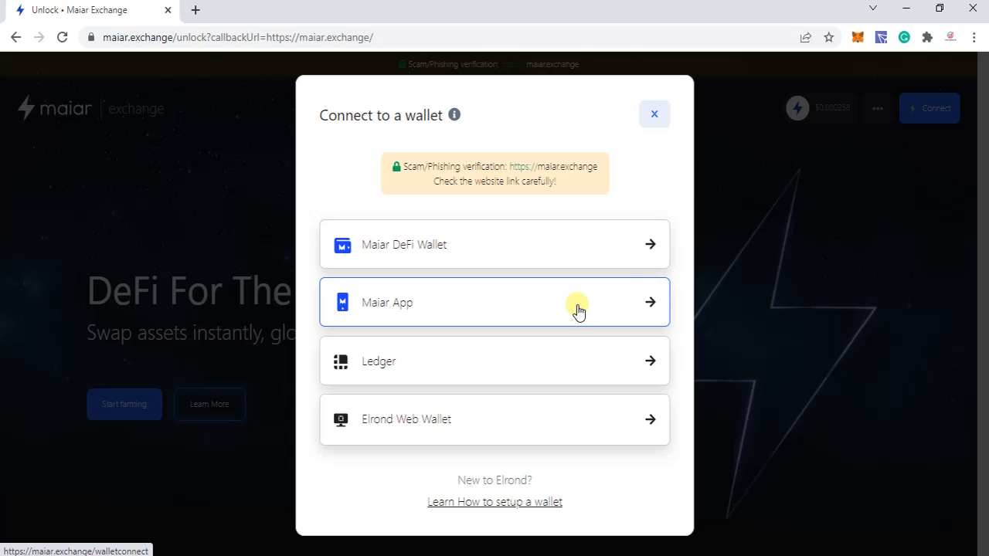
- Install the Maiar DeFi Wallet extension from the Chrome Web Store and open a new browser tab
click(642, 248)
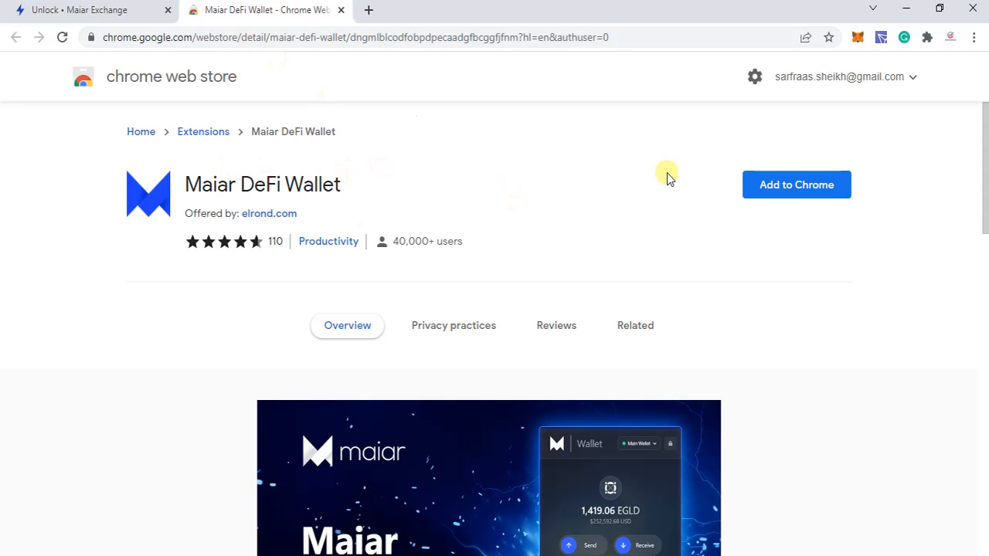
scroll(812, 194, down, 3)
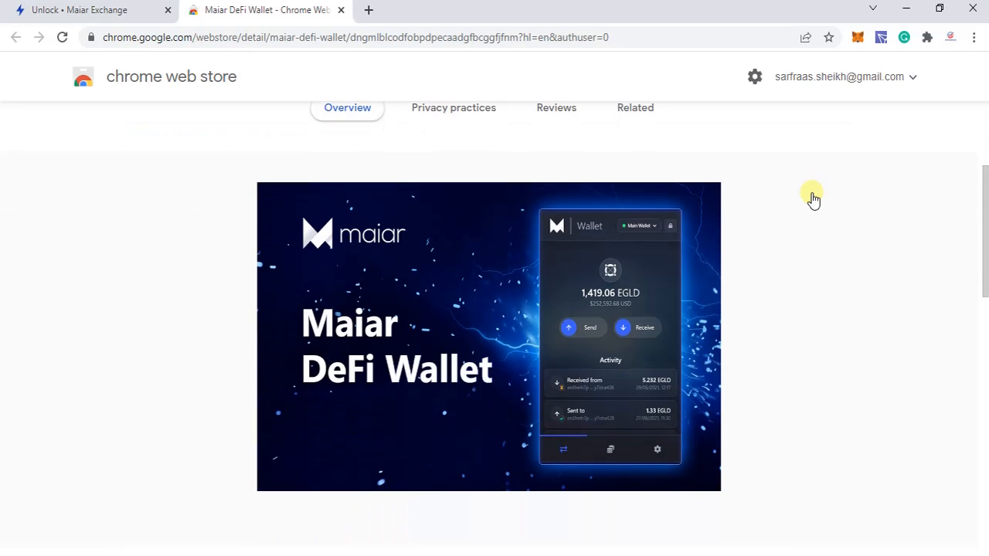
scroll(815, 249, up, 2)
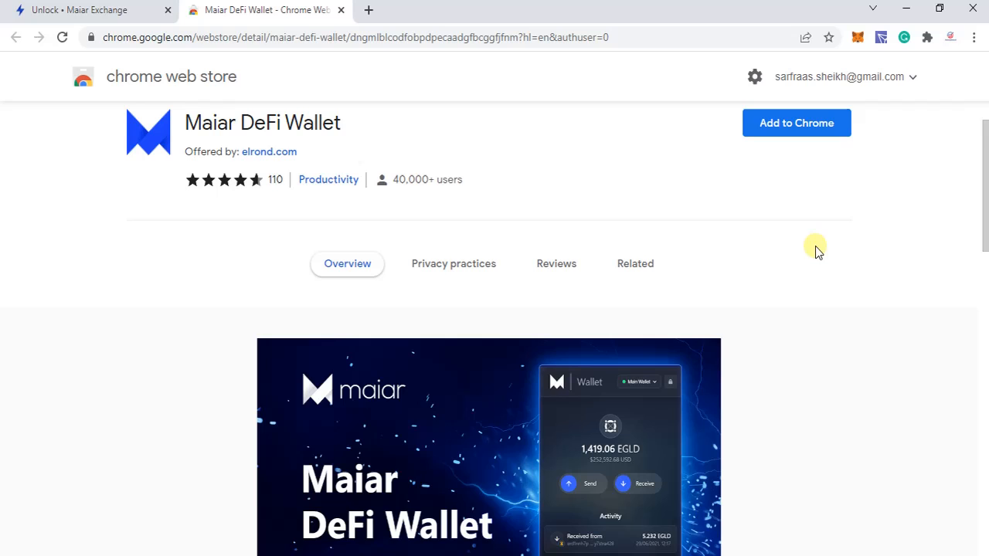
click(803, 129)
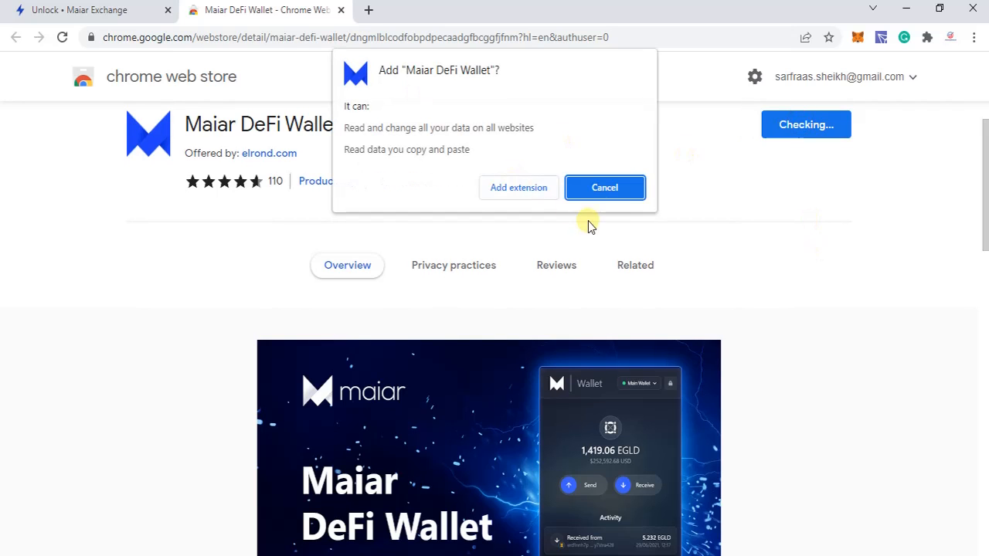
click(528, 189)
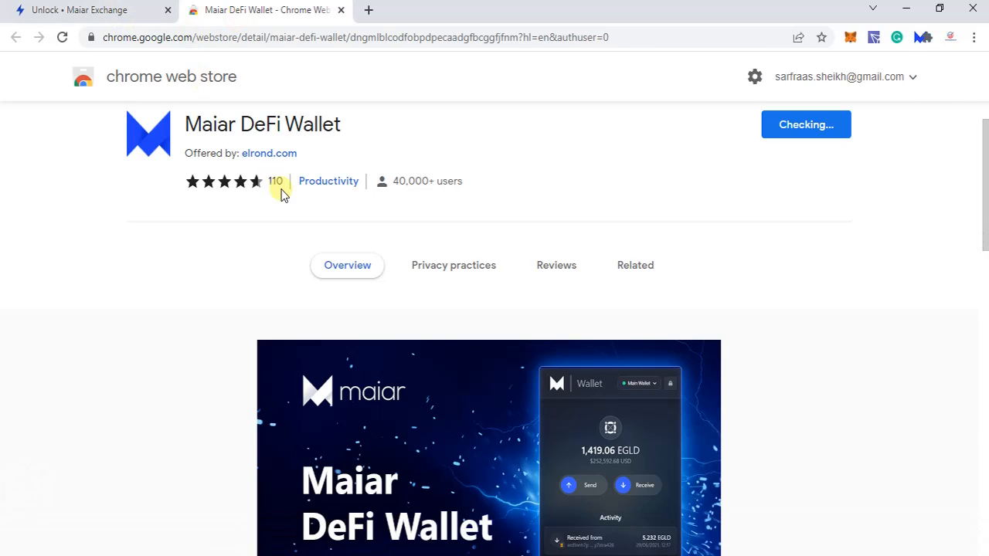
click(369, 9)
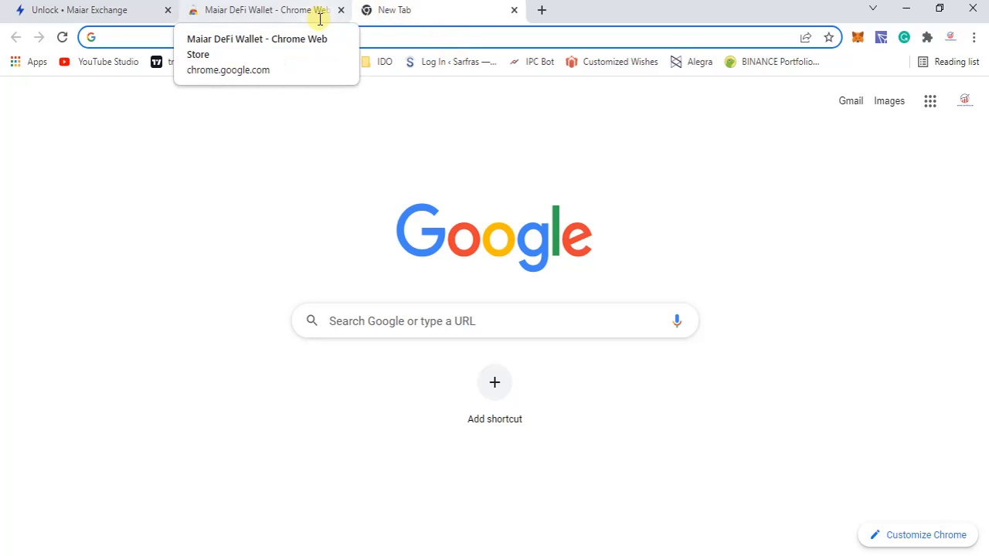
click(927, 39)
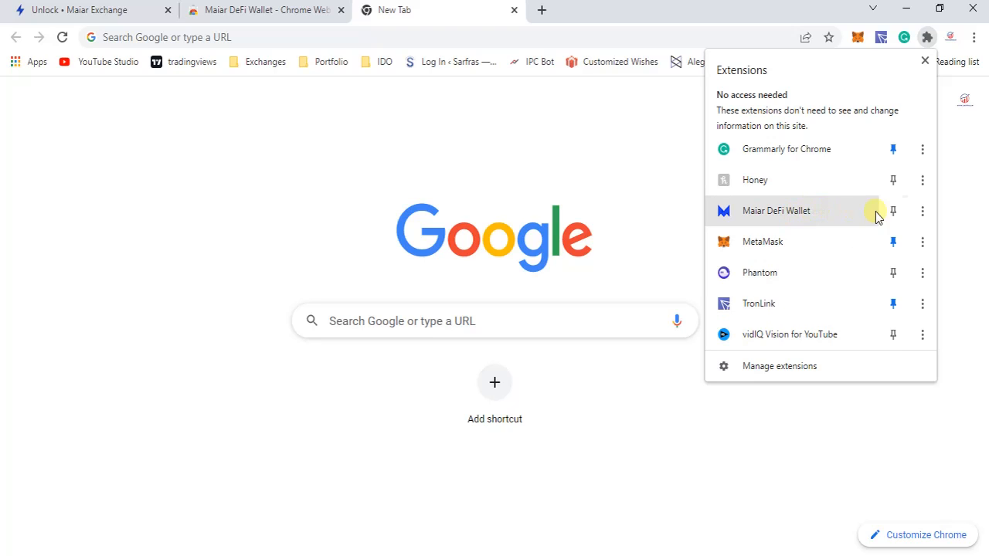
click(922, 212)
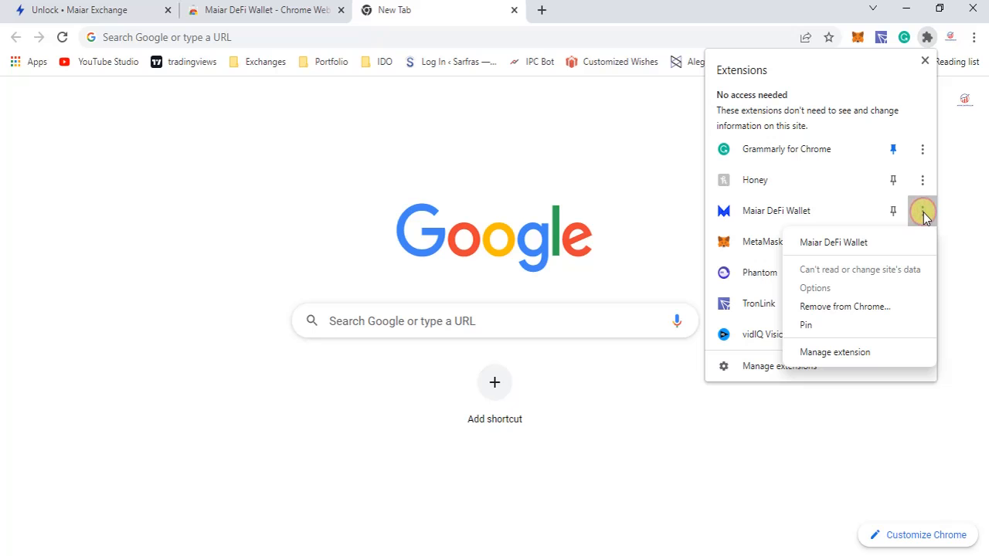
click(852, 241)
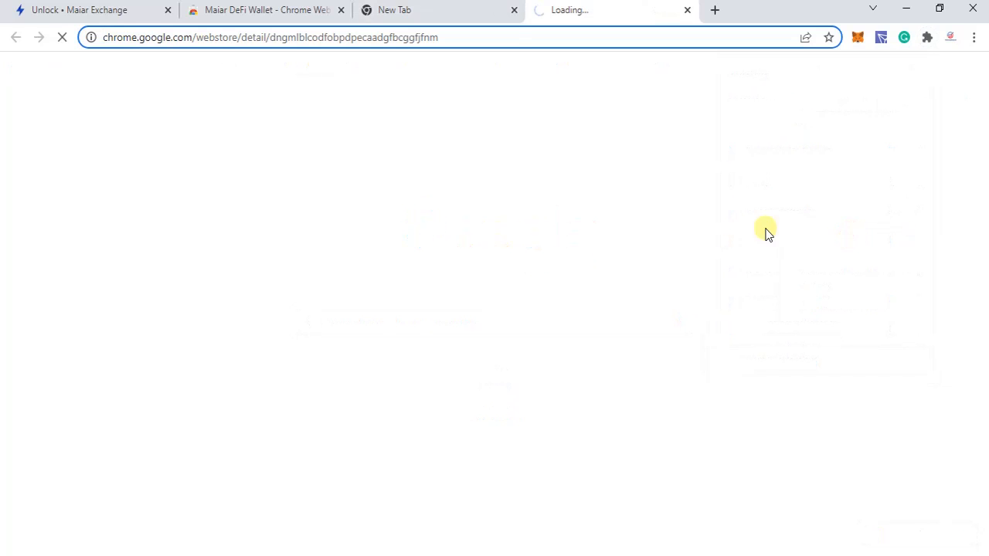
click(687, 10)
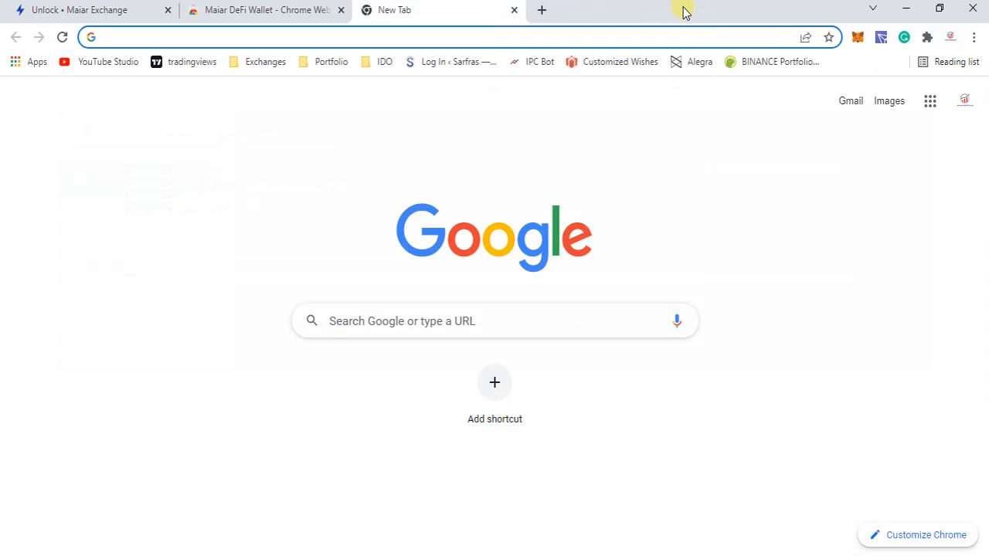
- Start creating a new wallet in the Maiar DeFi Wallet extension and confirm that the secret phrase is safely stored
click(926, 37)
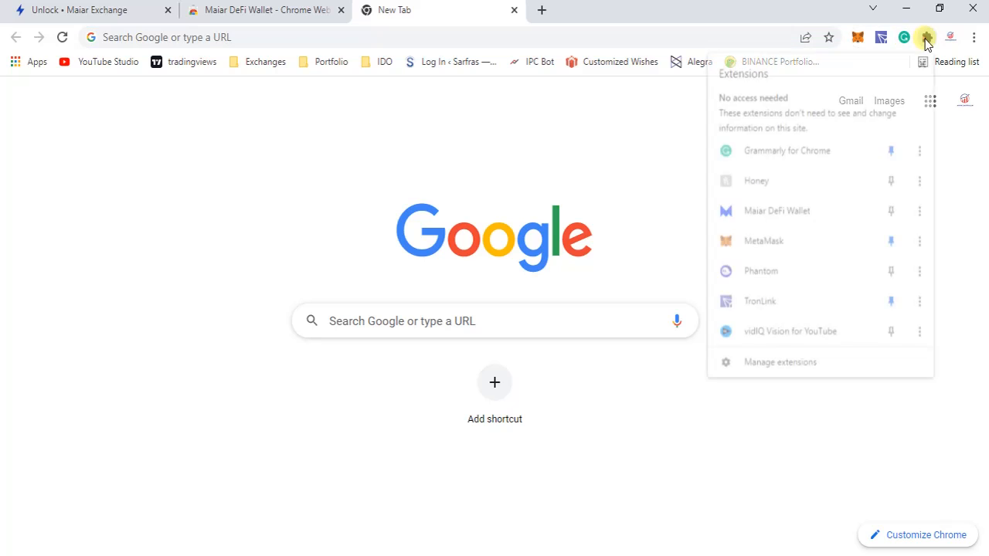
click(749, 210)
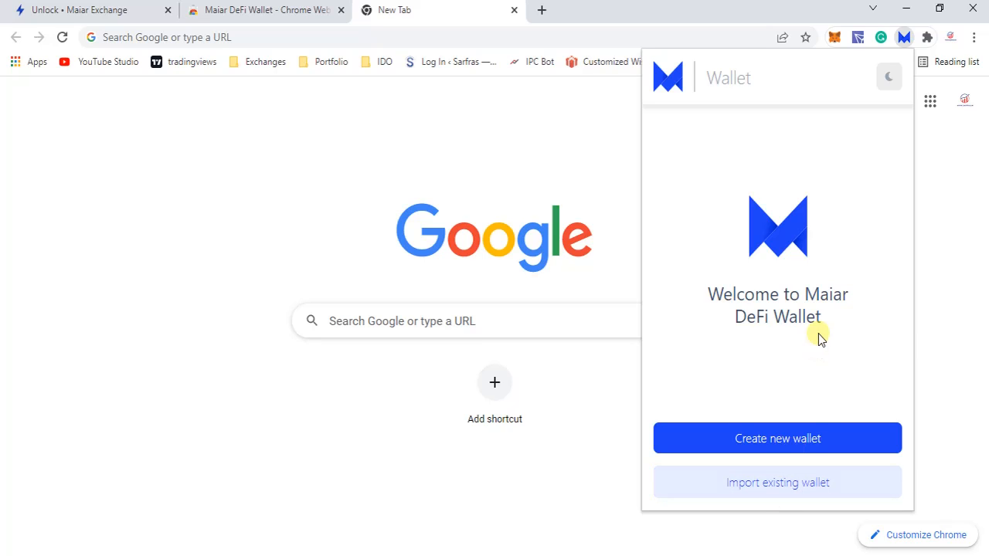
click(787, 451)
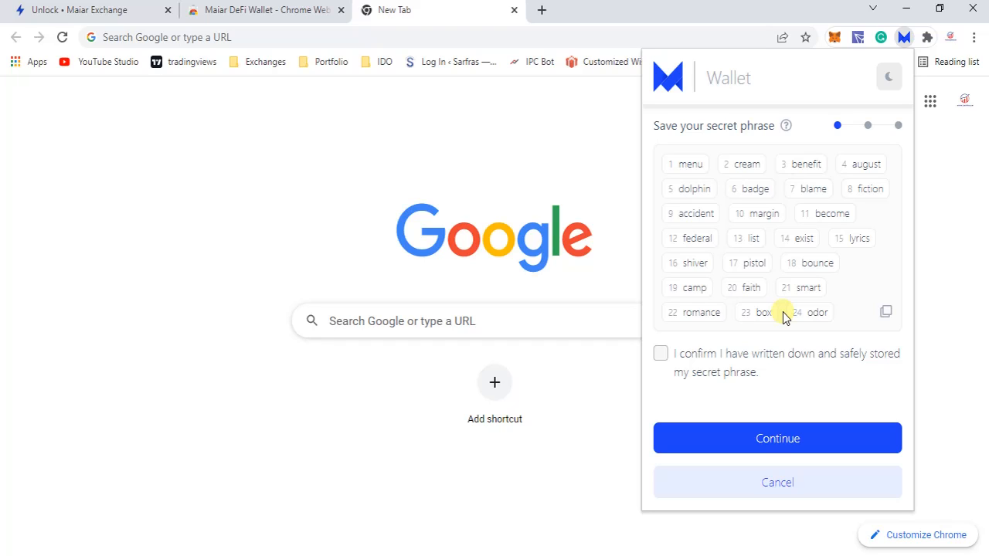
click(659, 357)
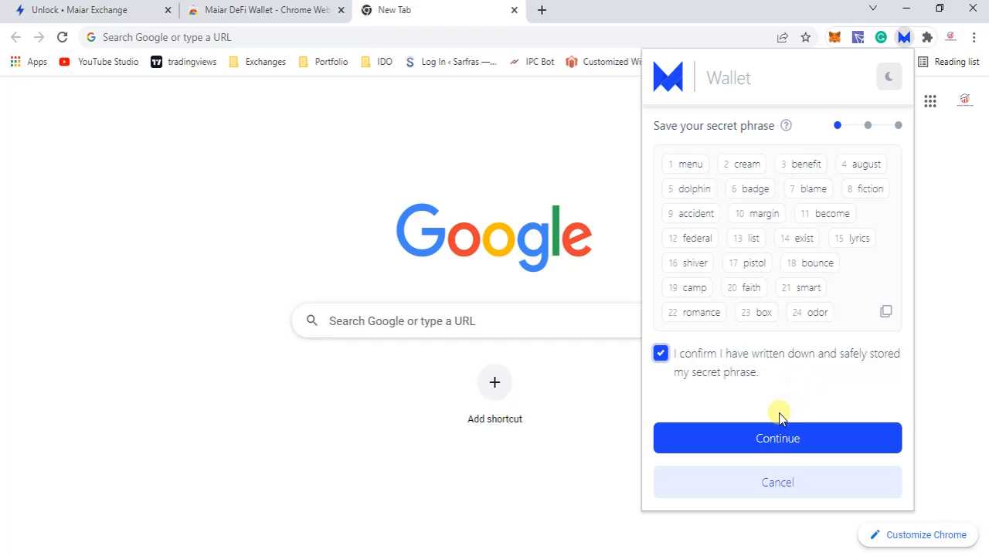
click(775, 438)
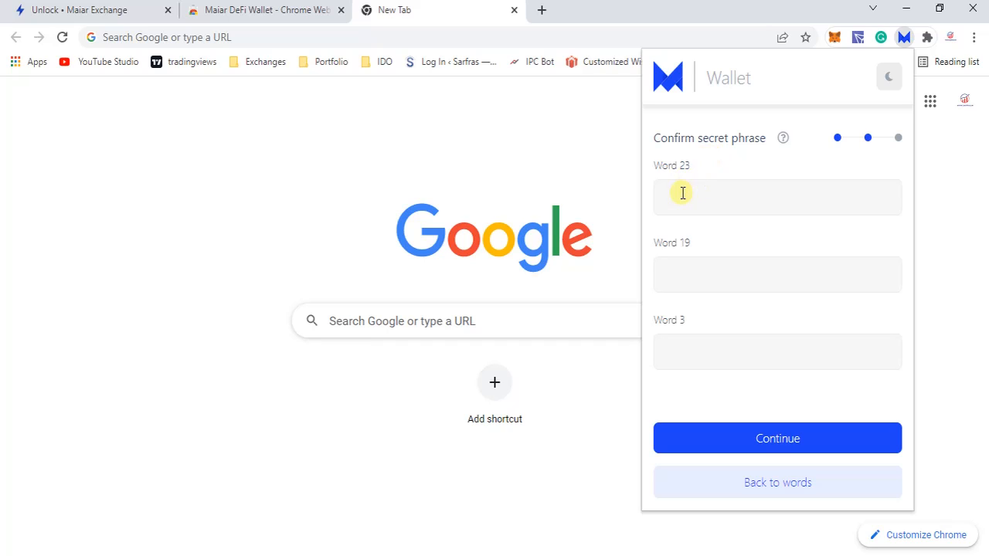
- Enter words 23 and 19 of the wallet's secret phrase for verification
click(683, 193)
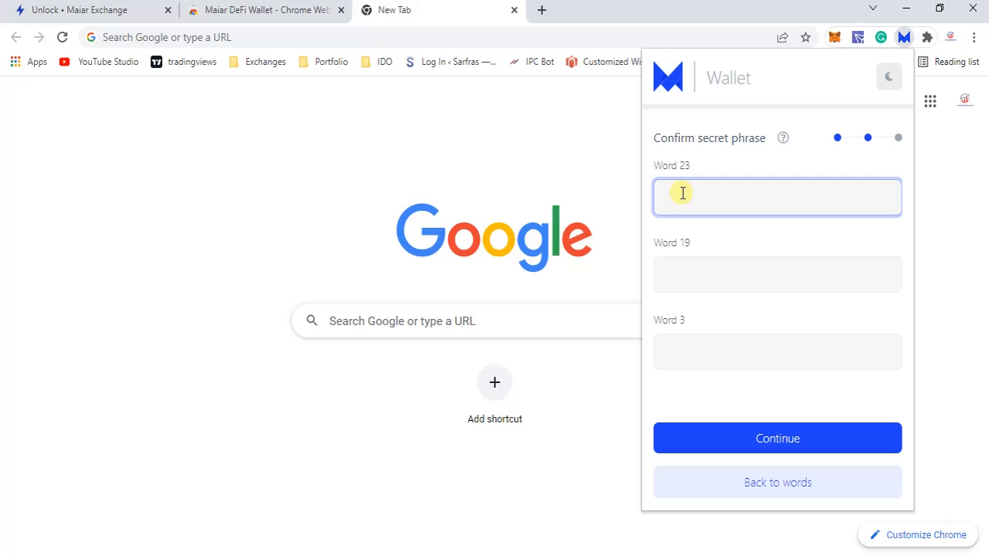
text(bo)
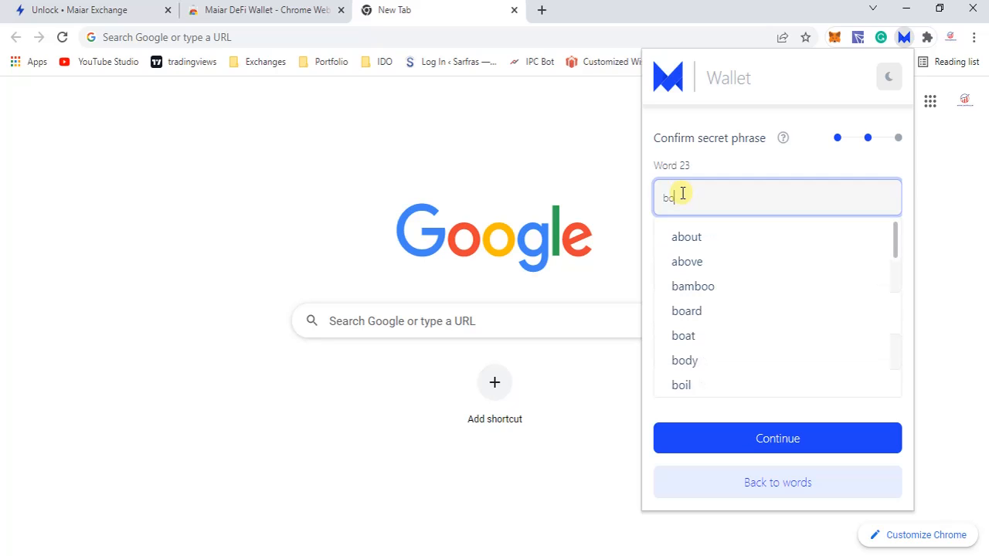
text(x)
click(690, 234)
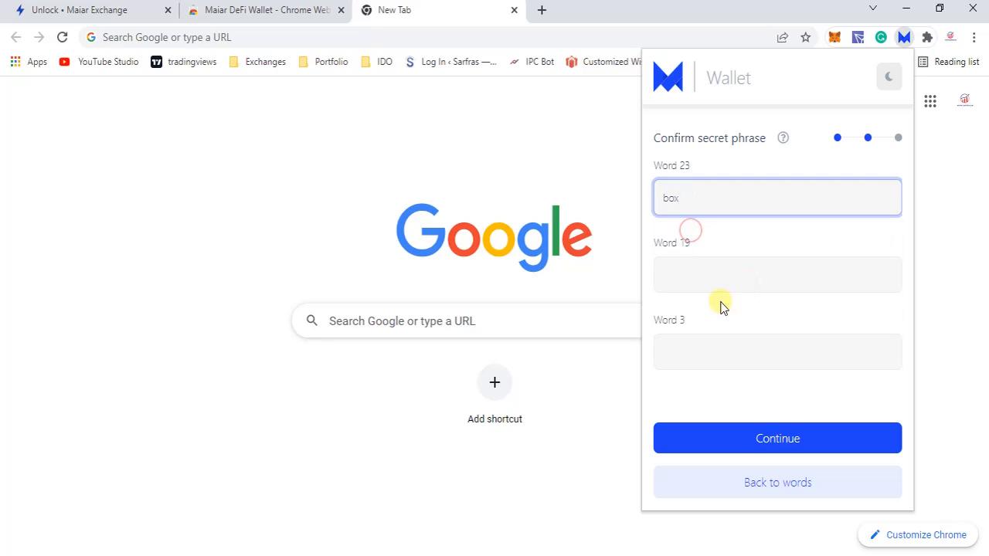
click(710, 273)
text(c)
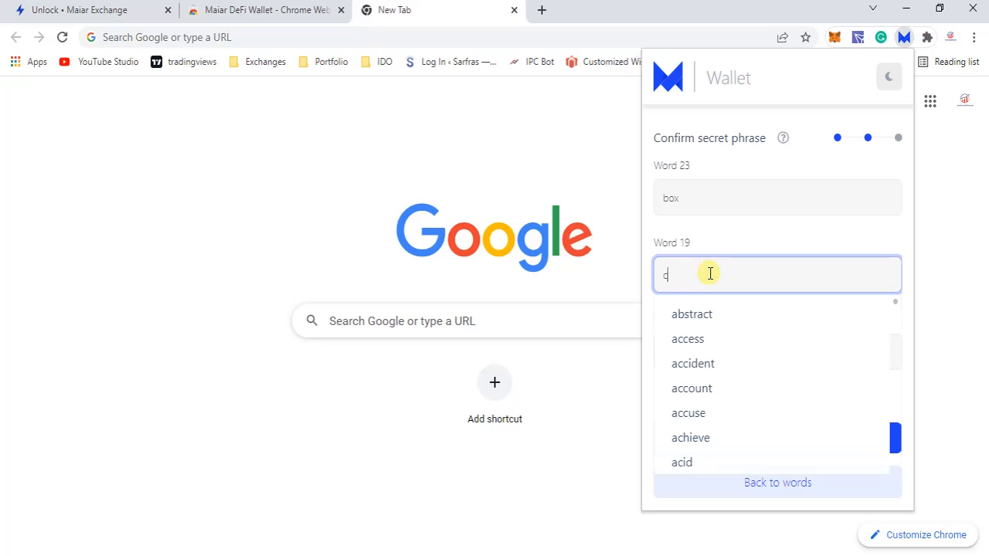
text(a)
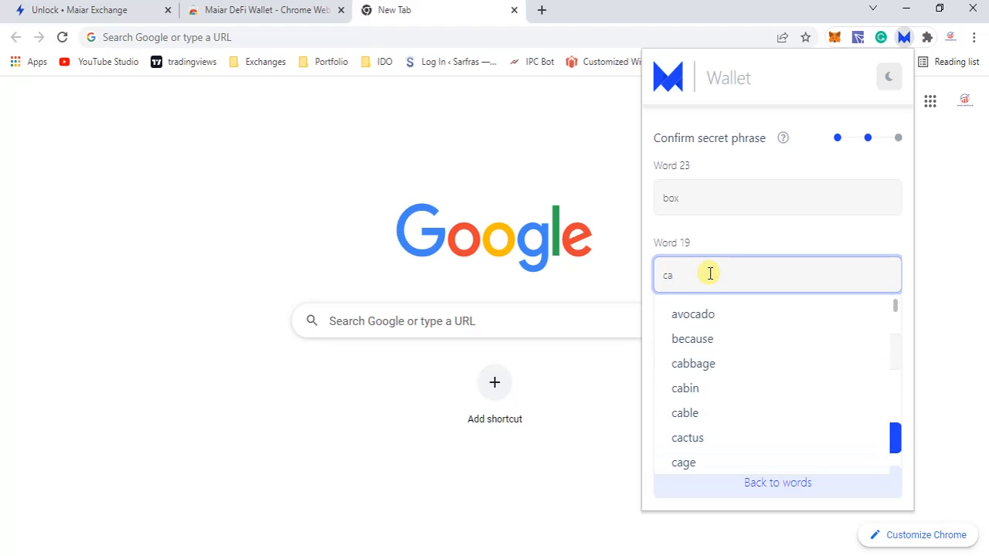
text(mp)
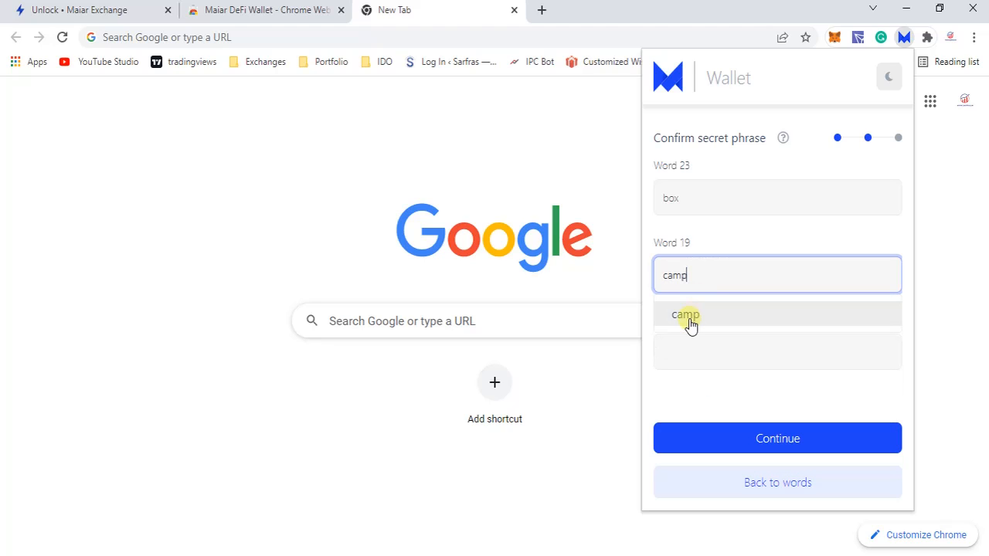
click(688, 319)
- Enter word 3 of the secret phrase and submit the phrase verification
click(716, 364)
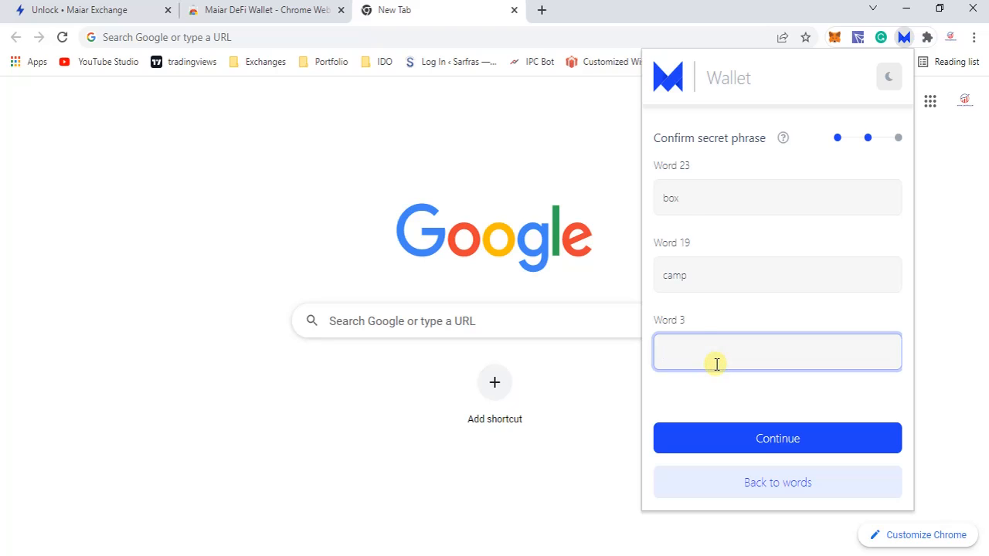
text(be)
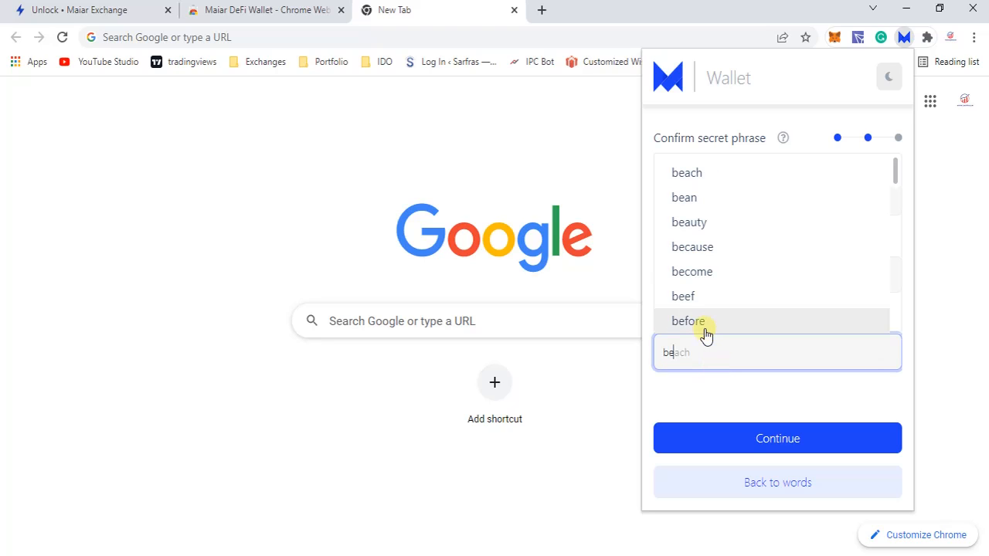
text(nef)
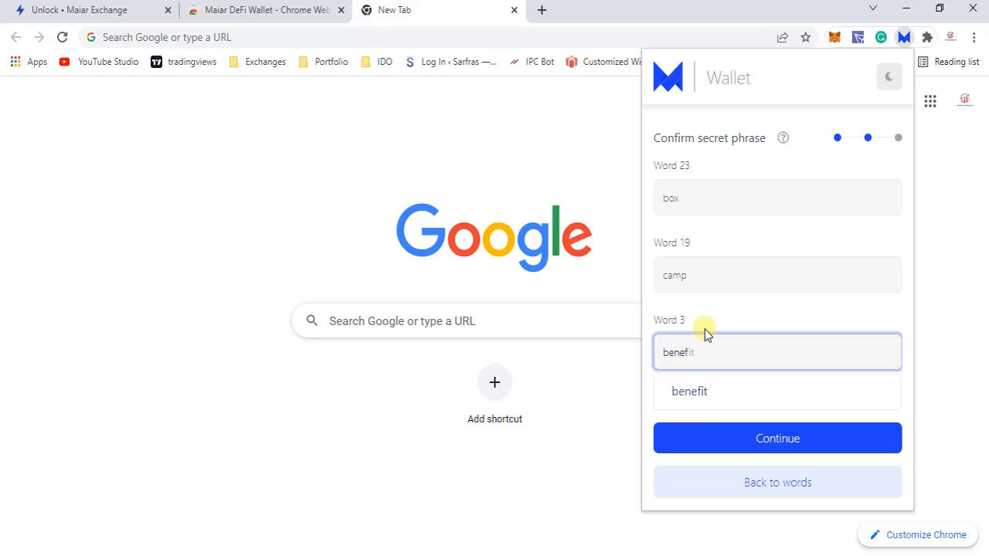
click(709, 389)
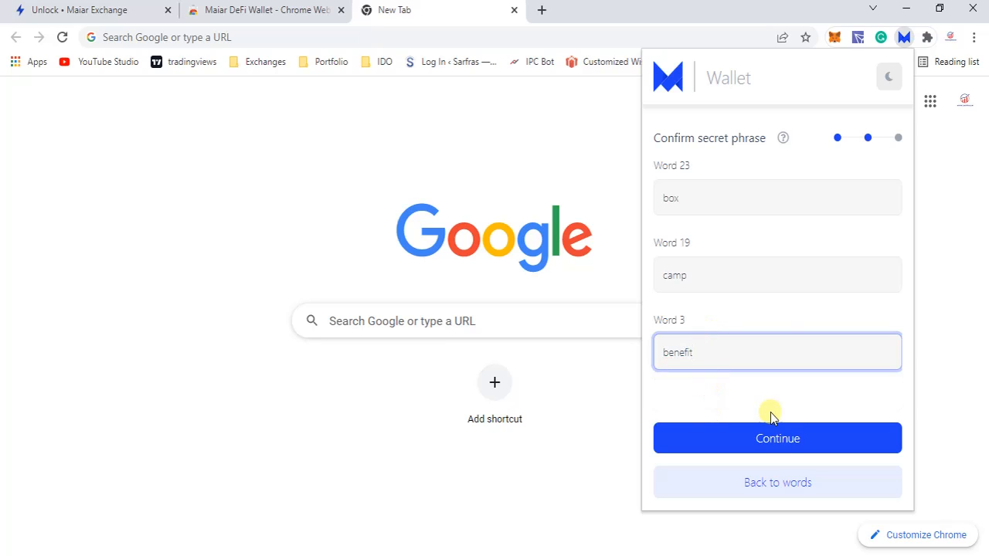
click(739, 436)
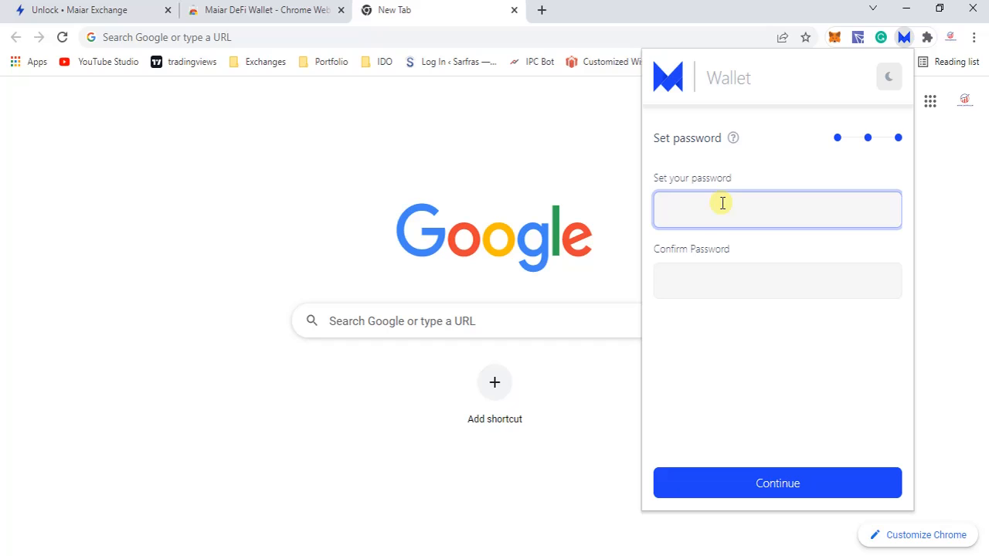
- Set and confirm the wallet password, and finish the wallet creation
text(••••••••••)
key(Tab)
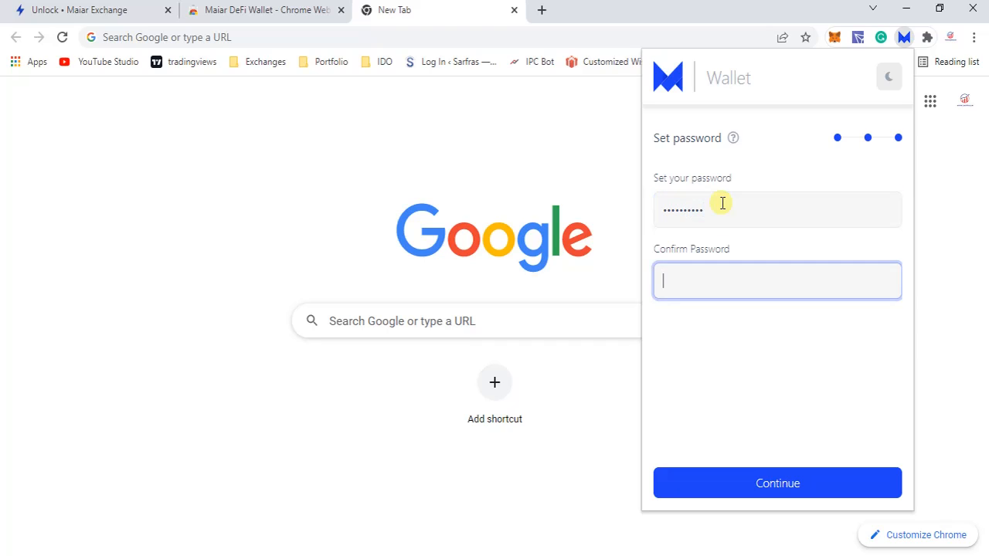
text(••••••••••)
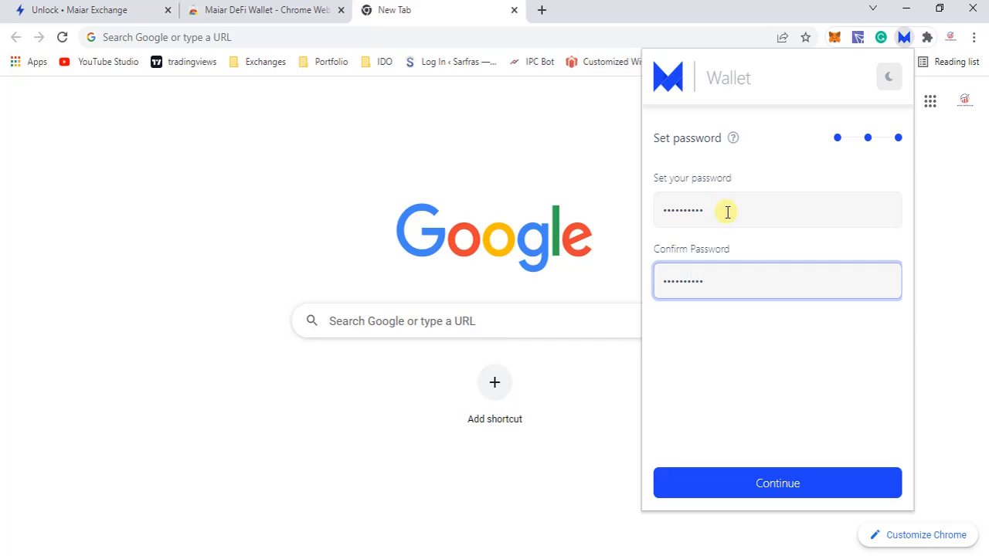
mouse_move(734, 144)
click(761, 481)
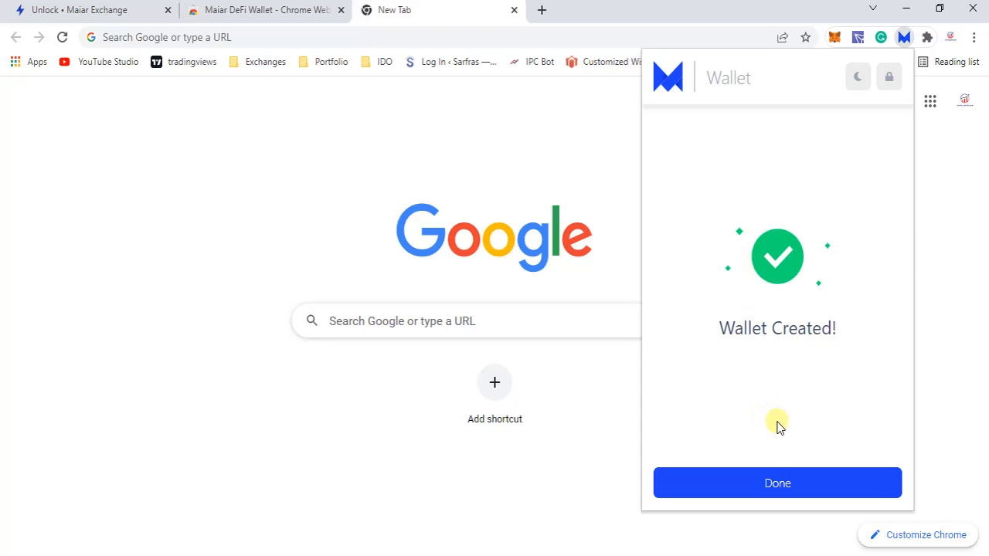
click(763, 480)
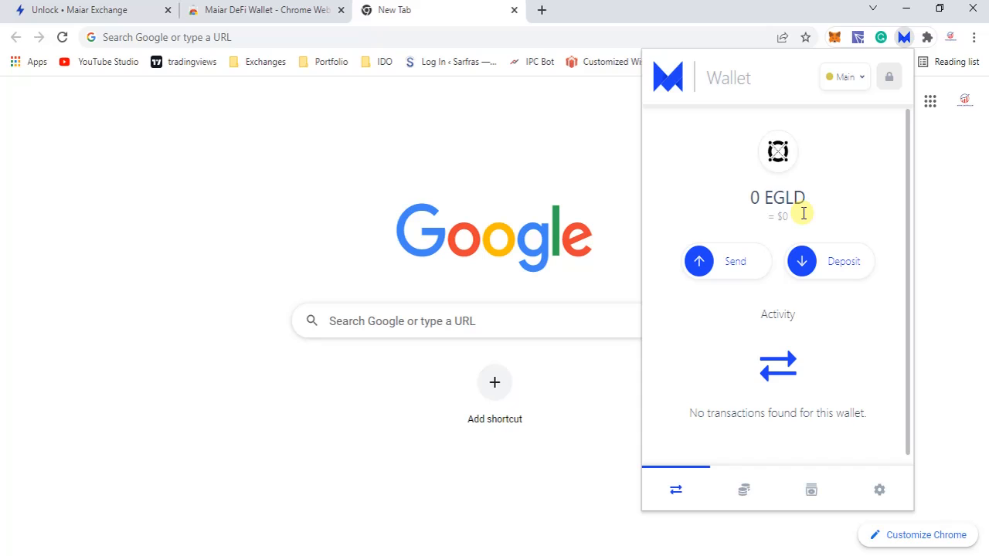
- View the wallet's deposit address and the form for sending EGLD, without making a transaction
click(831, 275)
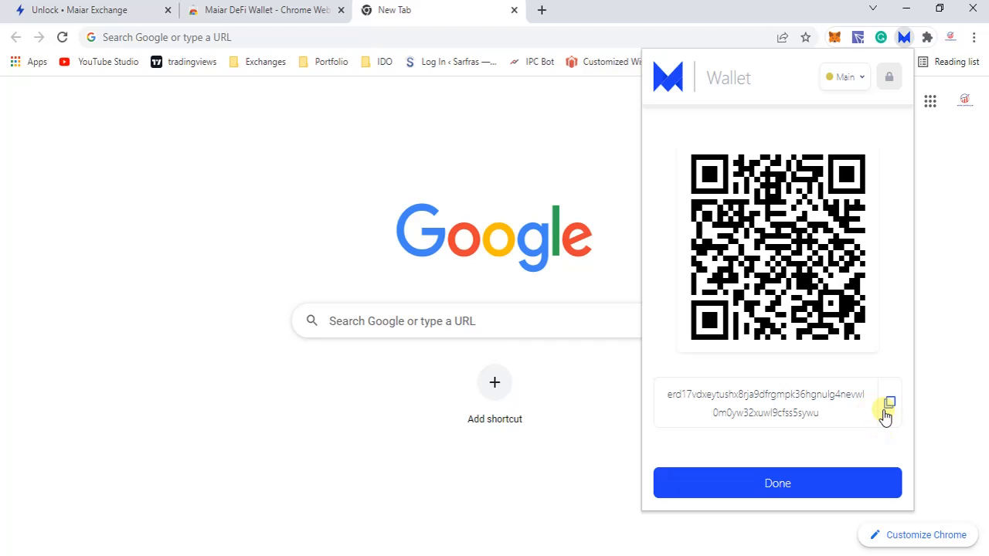
click(804, 484)
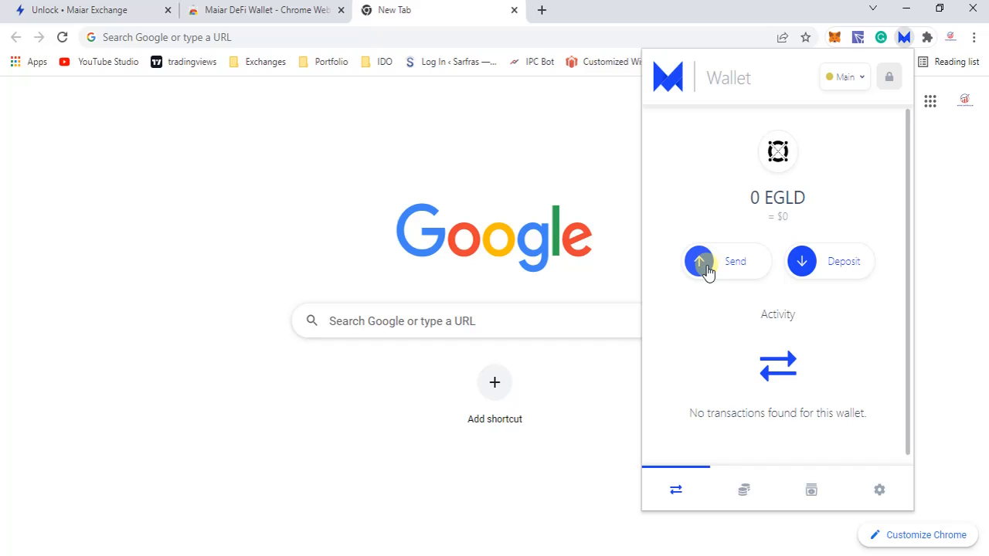
click(703, 262)
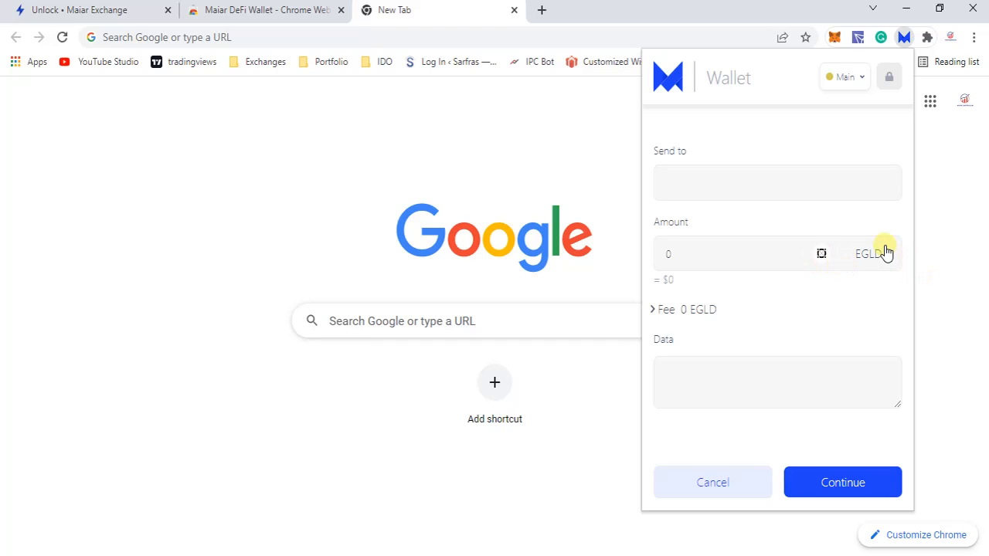
click(827, 401)
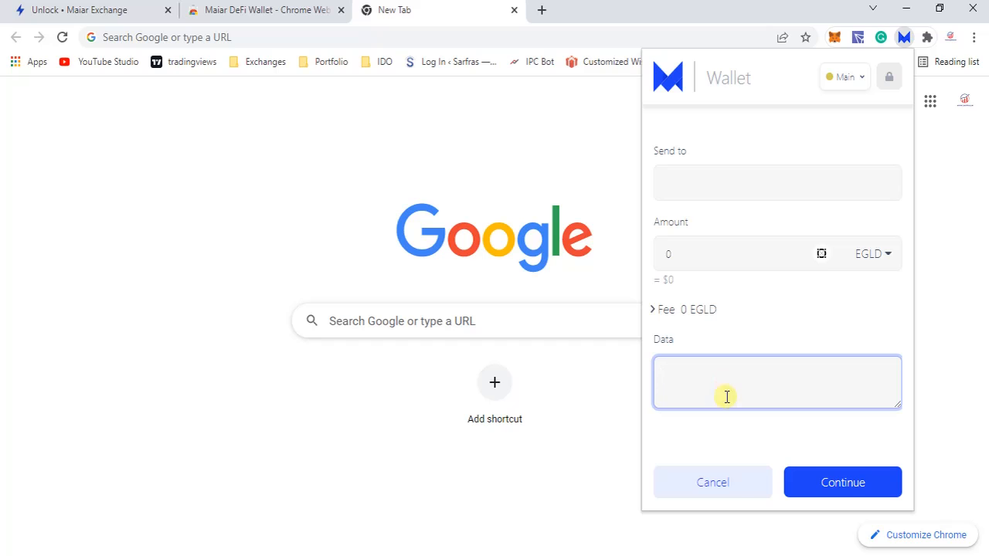
click(730, 485)
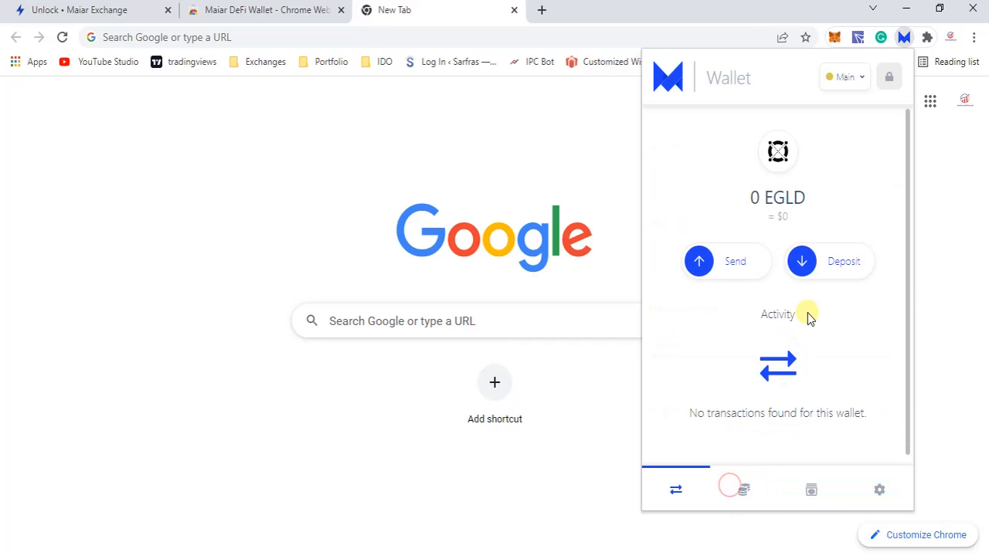
- View the wallet's tokens and its NFT collection
click(723, 472)
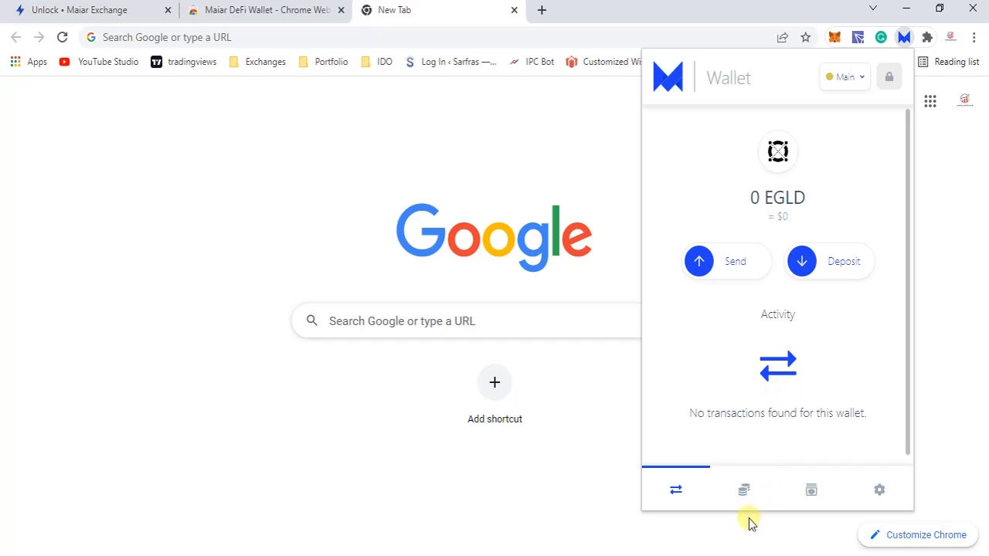
click(743, 494)
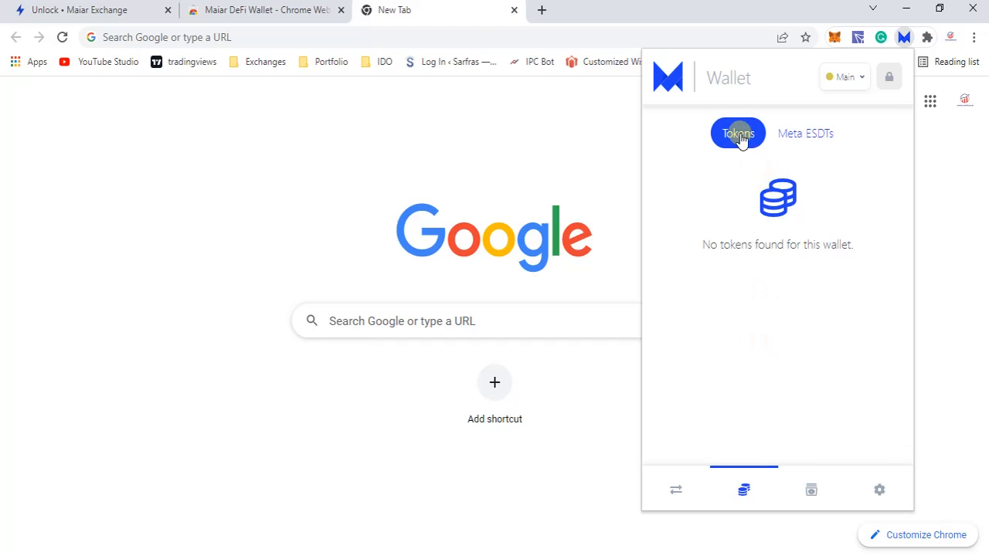
click(803, 491)
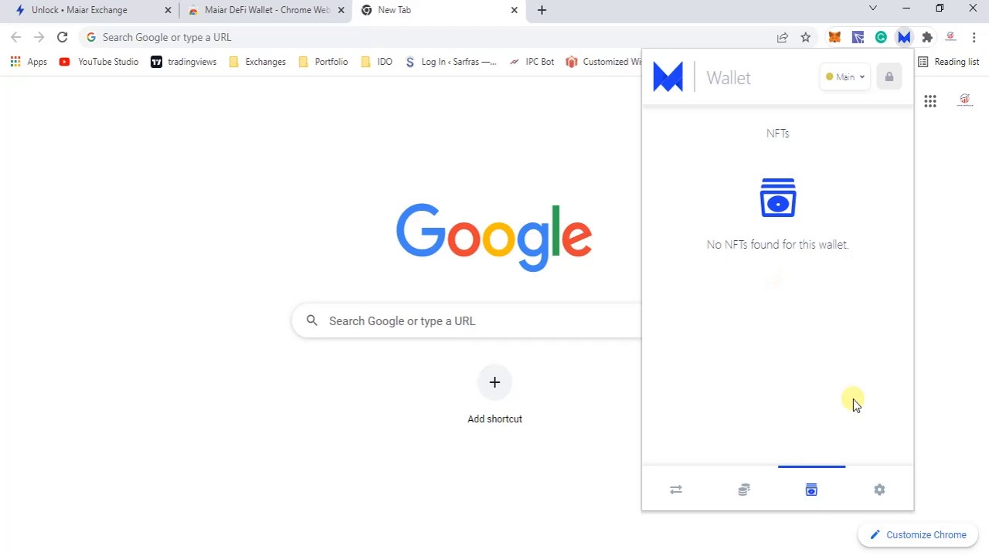
- Review the wallet settings, including the network choices, adding a new wallet, scam blocking, auto lock and the password change form
click(879, 493)
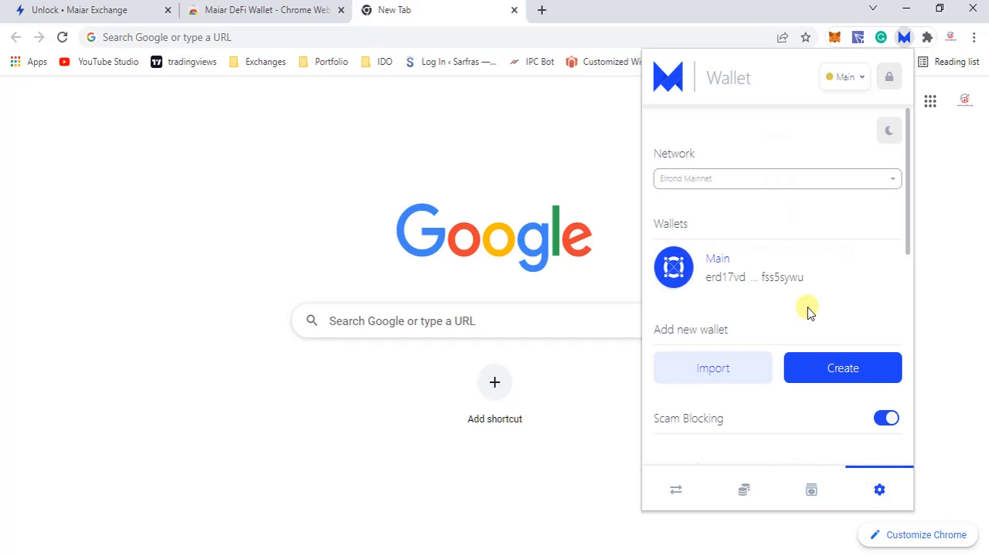
click(882, 180)
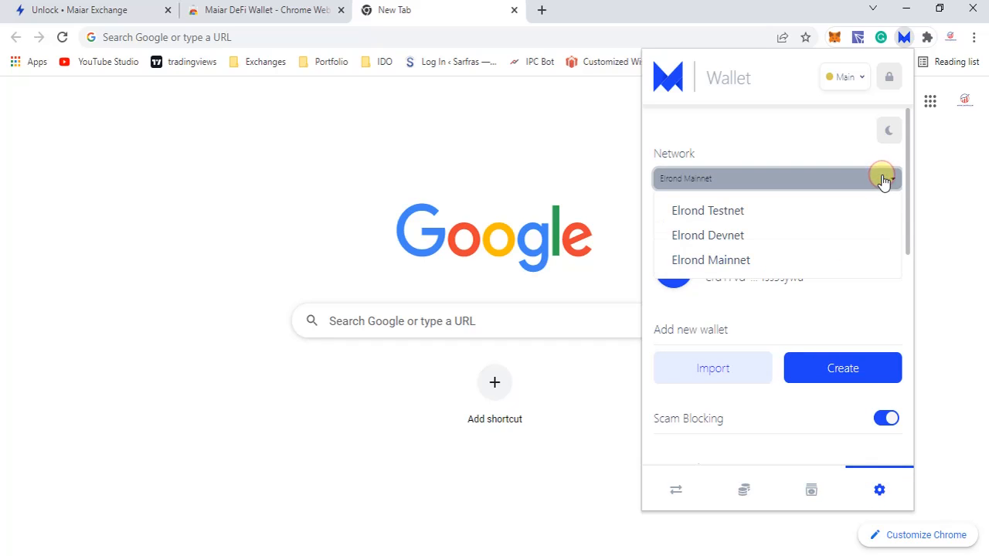
click(799, 127)
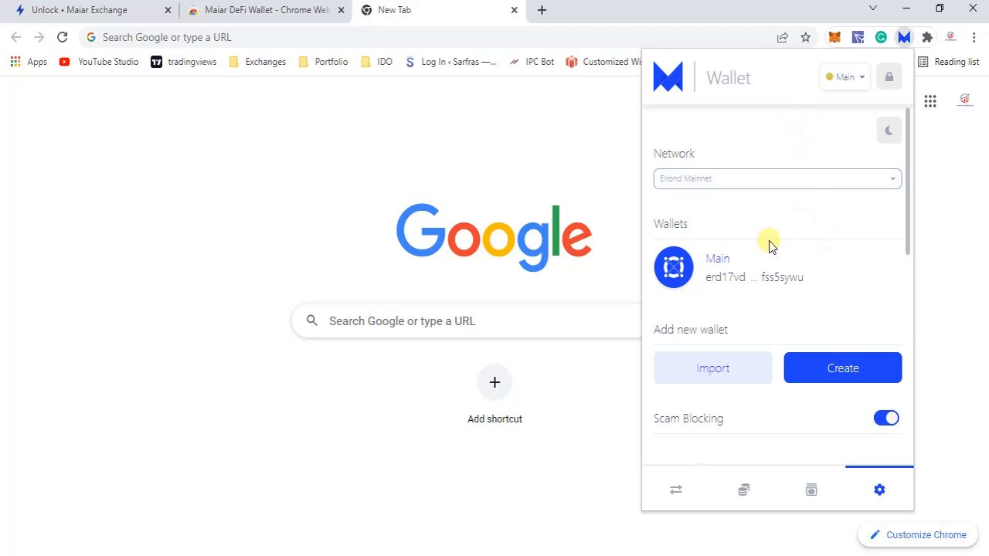
scroll(769, 245, down, 2)
click(703, 213)
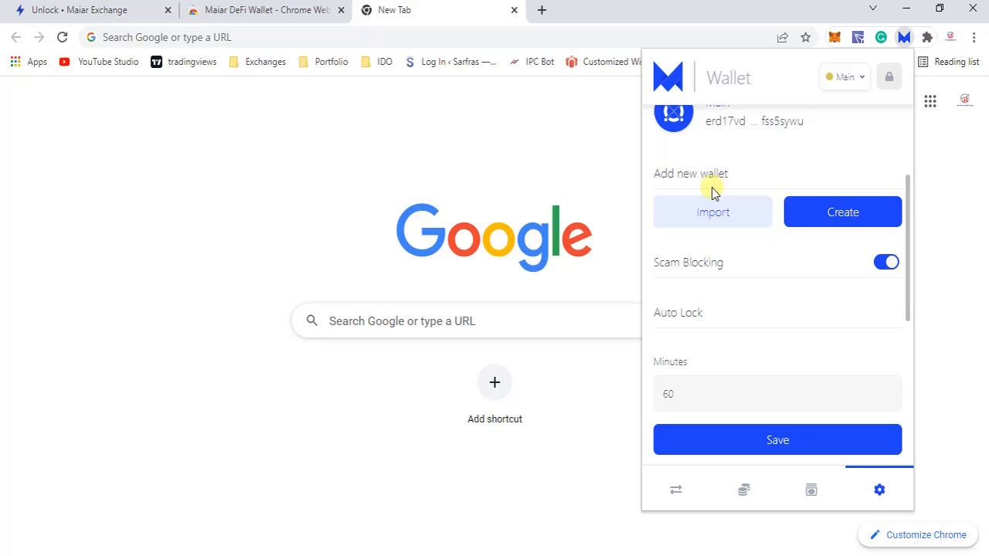
scroll(742, 217, down, 3)
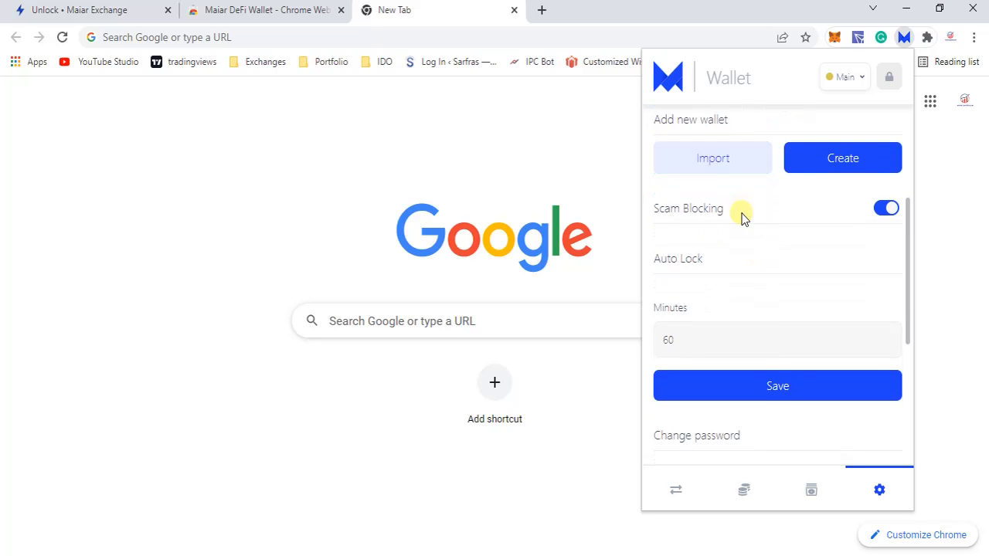
scroll(741, 218, down, 1)
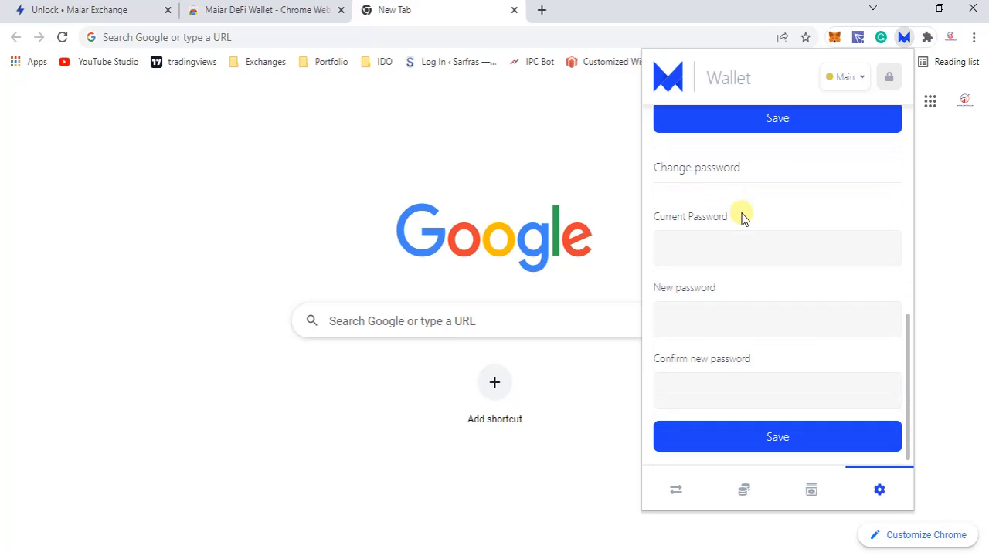
- Return to the wallet's balance and activity overview, close the wallet and reopen Maiar DeFi Wallet from the installed browser extensions
click(669, 491)
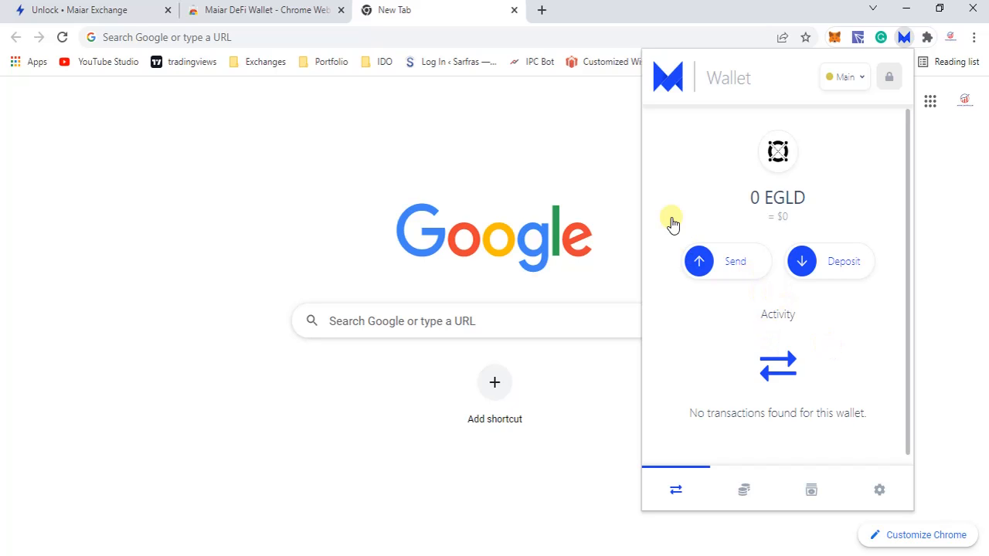
click(533, 137)
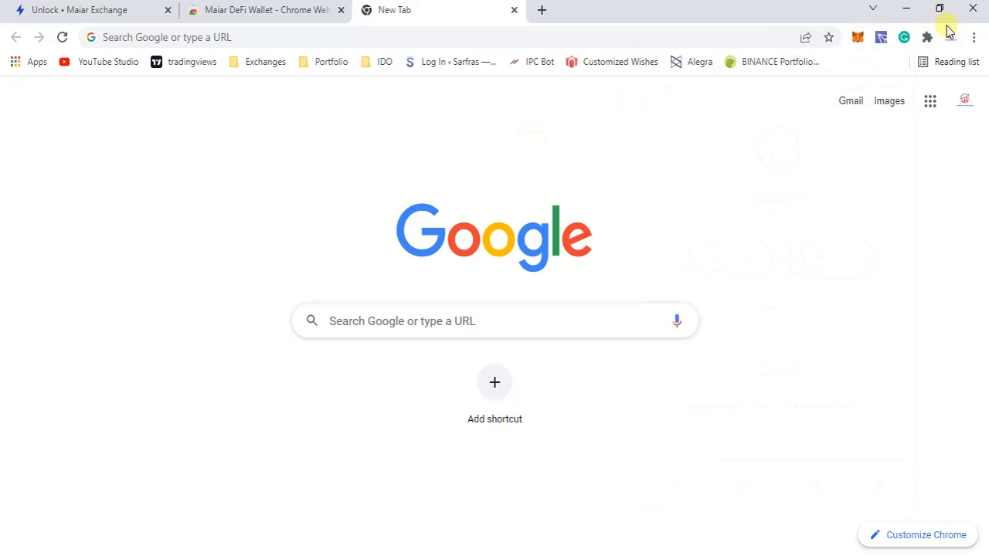
click(928, 39)
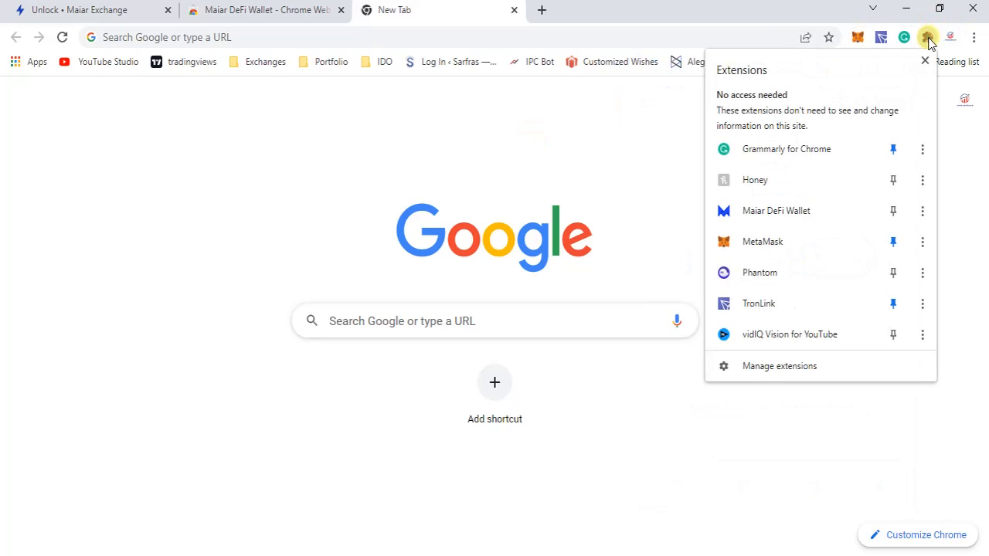
click(779, 214)
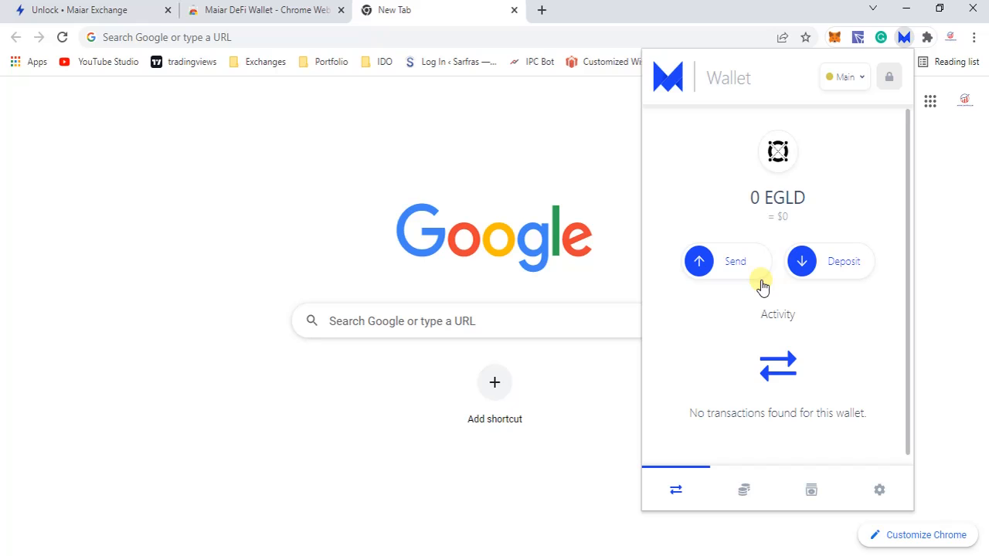
- Switch to the Maiar Exchange page and dismiss the wallet connection dialog
click(154, 21)
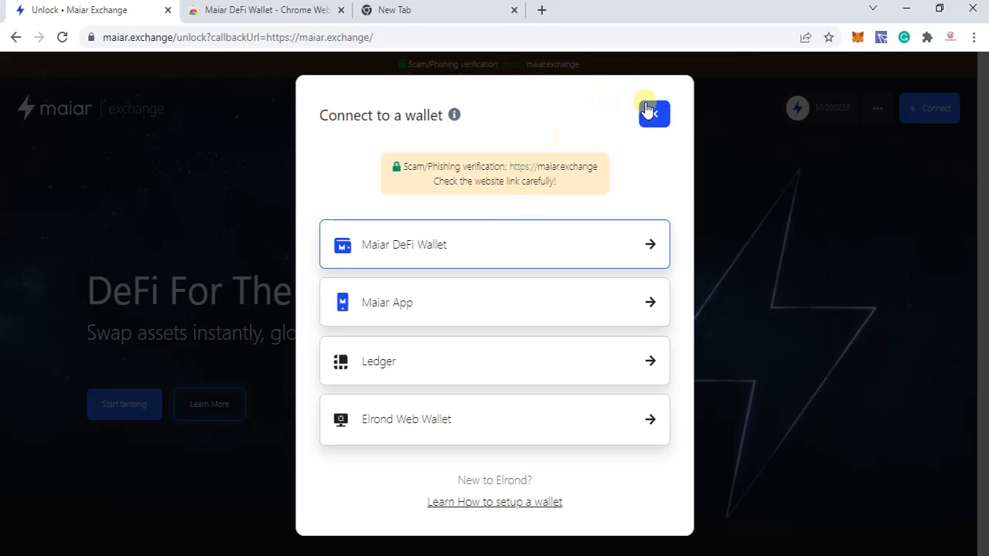
click(649, 108)
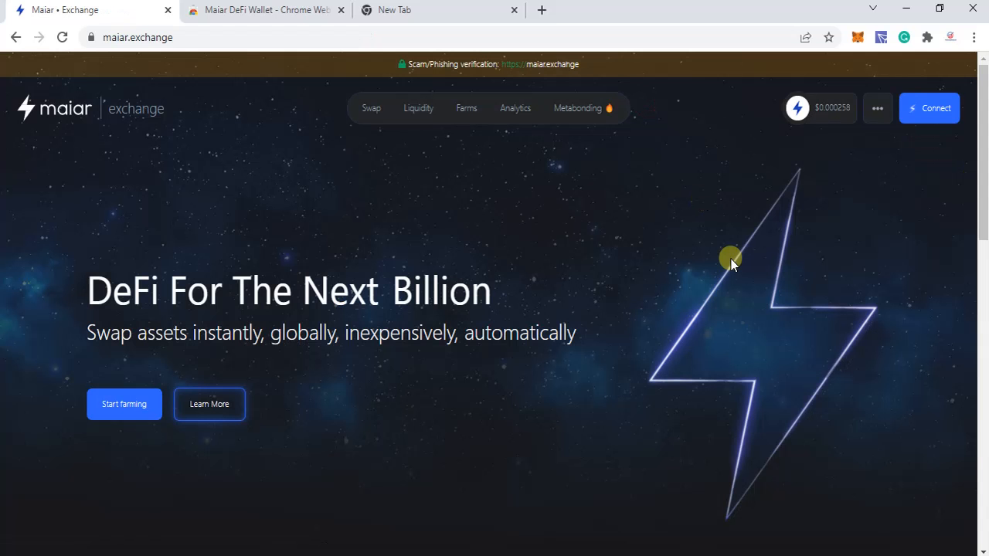